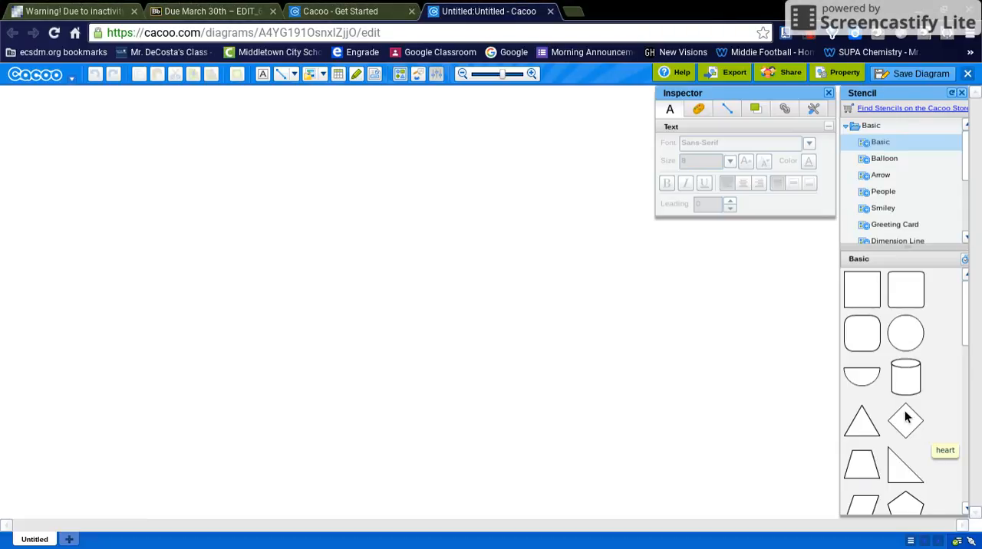
Step: Place a wide rounded rectangle mid-canvas and add the text "Test 1" inside it
drag(866, 330, 524, 286)
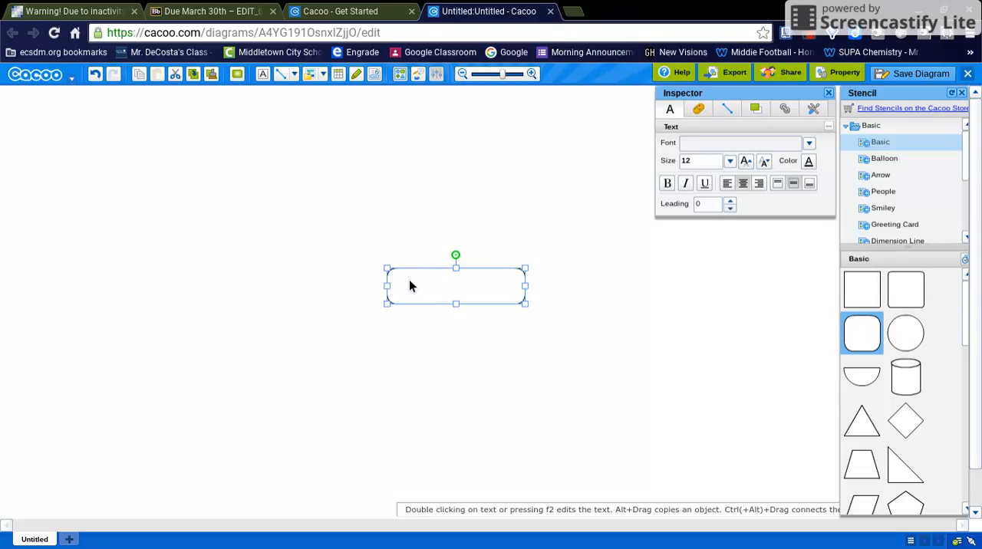
click(264, 73)
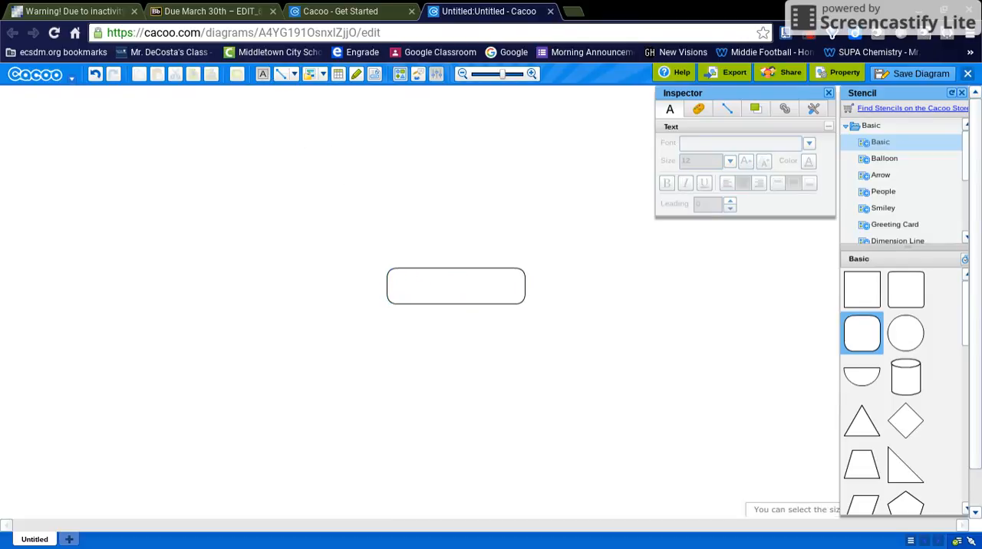
click(425, 283)
text(Test 1)
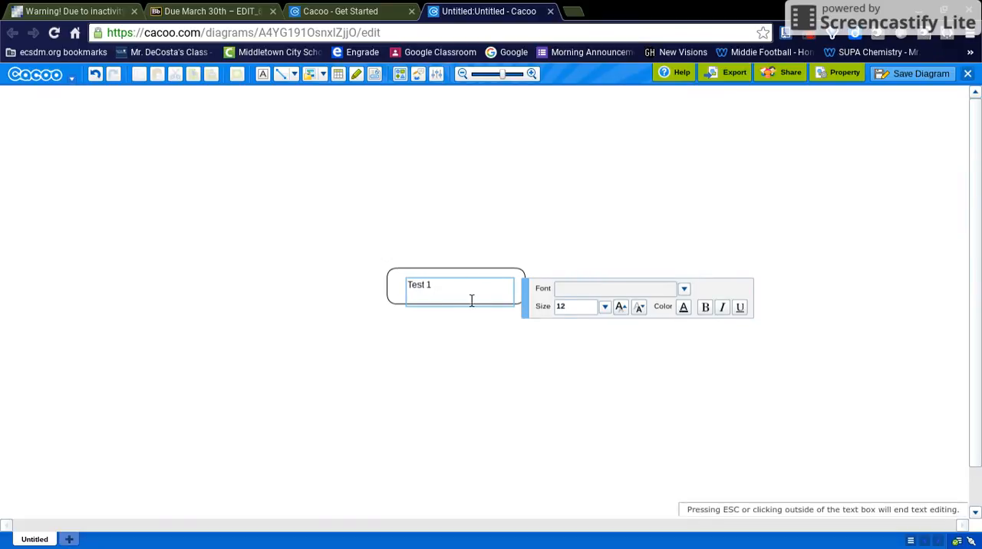
Step: Format the "Test 1" text as bold at size 24
drag(448, 292, 410, 291)
click(581, 313)
key(BackSpace)
key(BackSpace)
text(24)
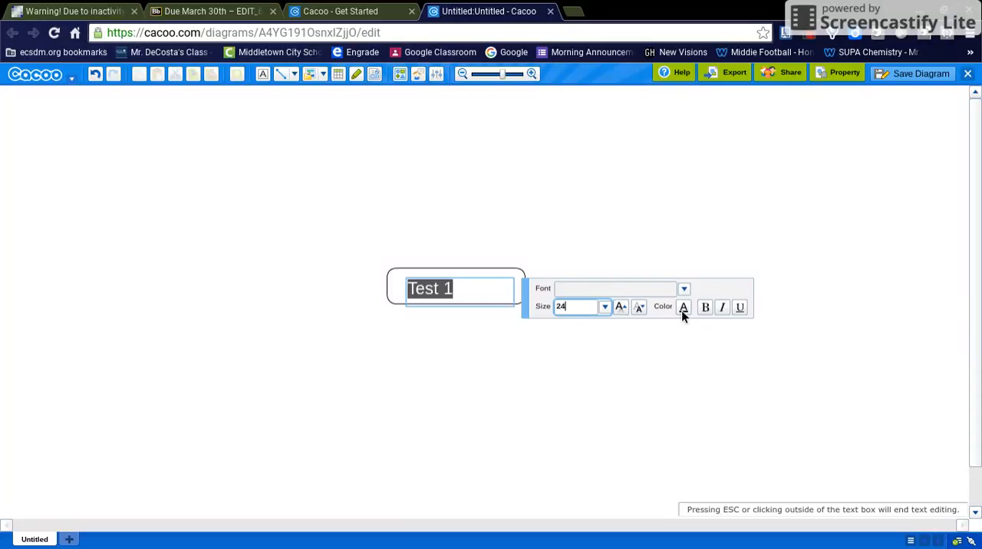
click(706, 307)
click(481, 291)
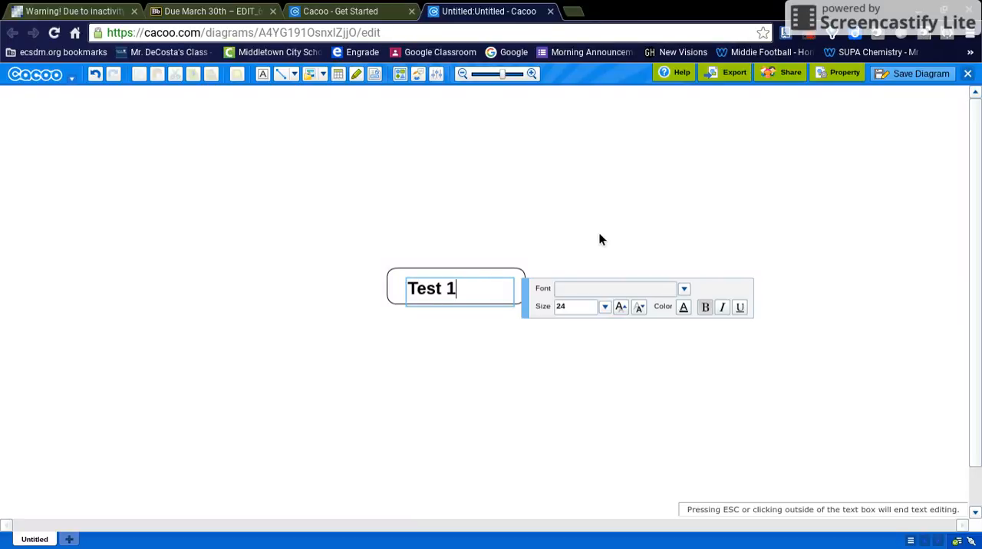
Step: Reposition the "Test 1" text so it sits centred inside the rounded rectangle
click(480, 275)
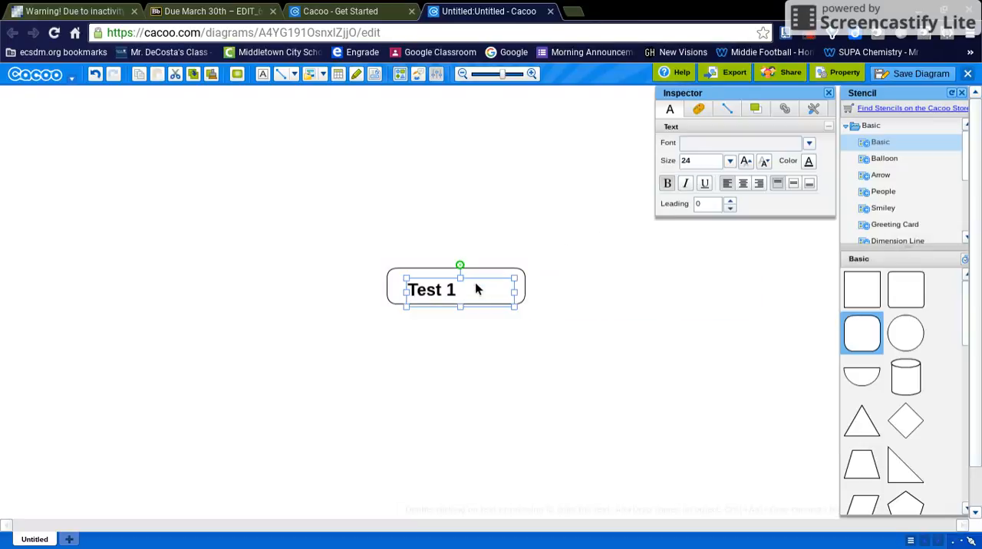
drag(475, 282, 500, 274)
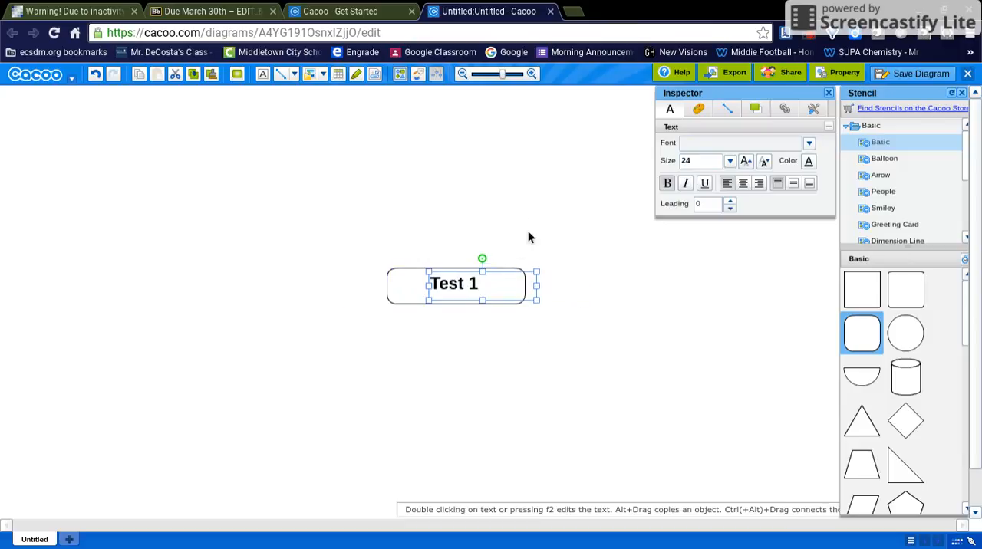
click(527, 232)
Step: Draw an ellipse up and to the left of the rounded rectangle and add the text "Ex. 1" inside it
drag(920, 334, 234, 158)
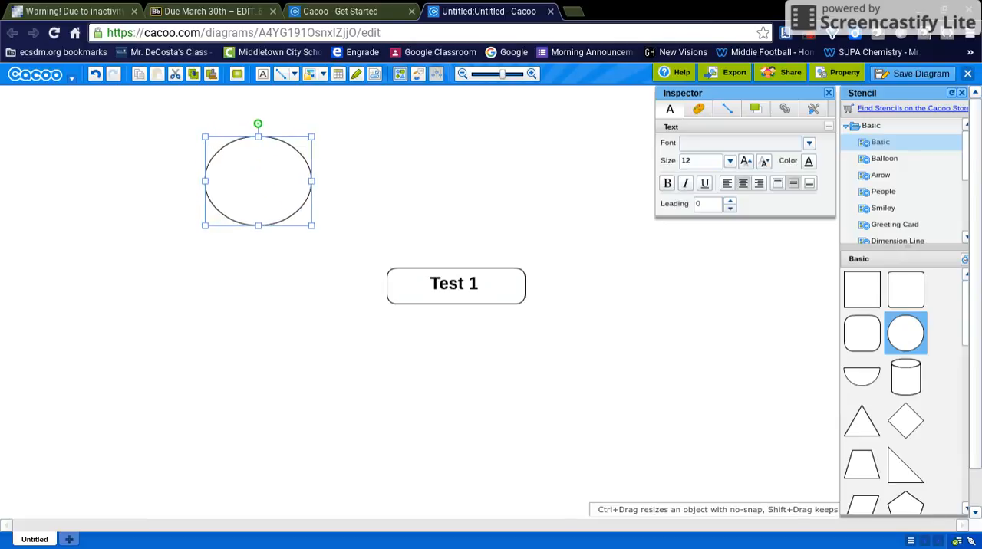
click(262, 75)
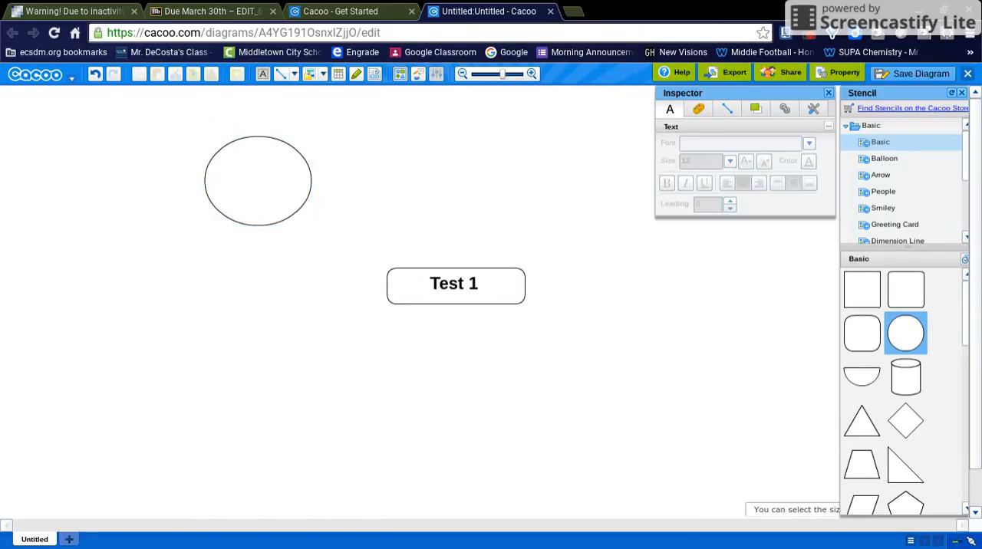
click(234, 175)
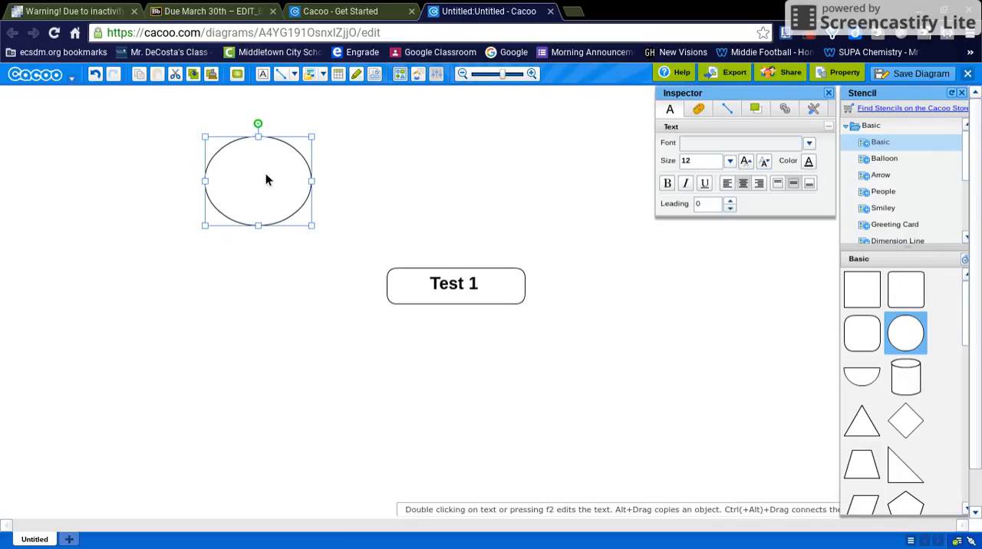
double_click(258, 179)
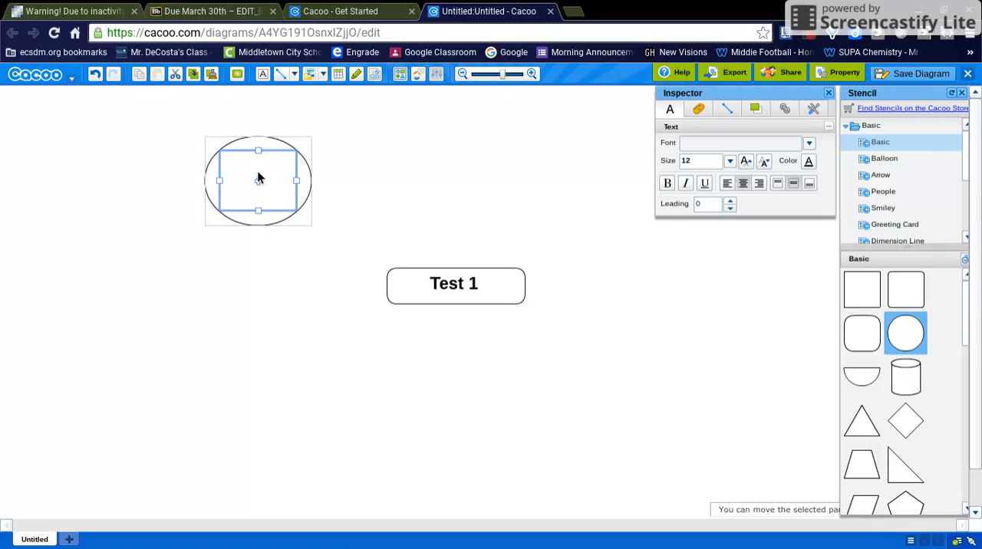
click(263, 74)
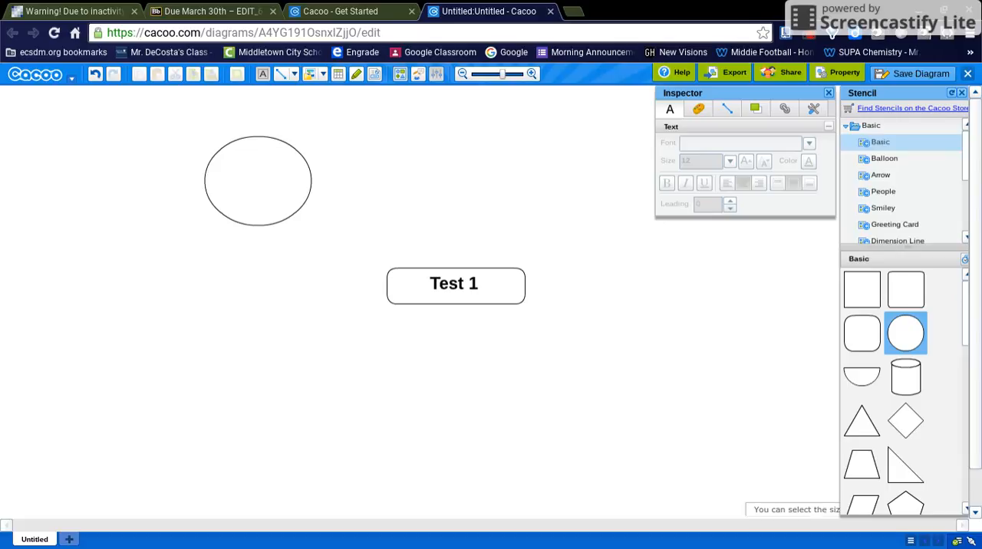
click(236, 168)
text(Ex)
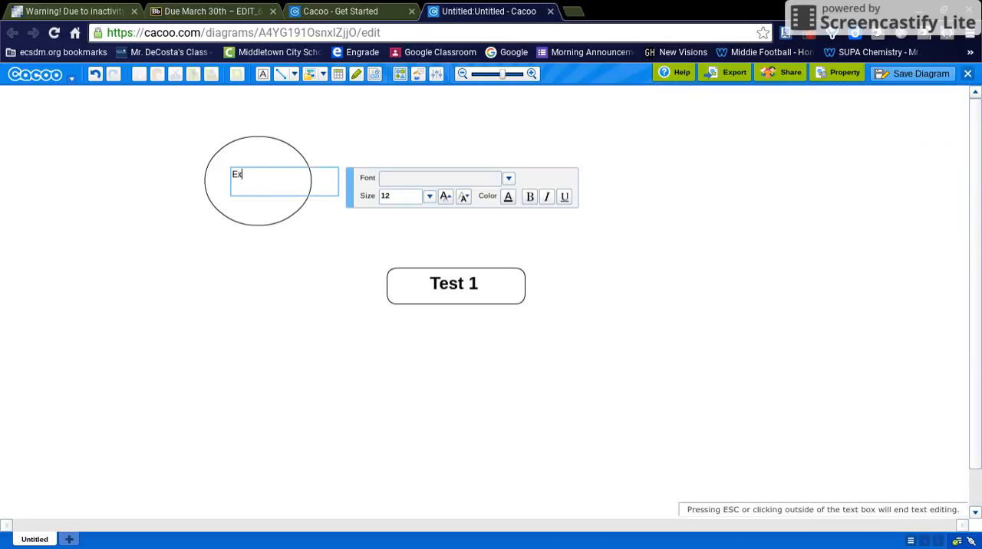
text(. 1)
click(319, 149)
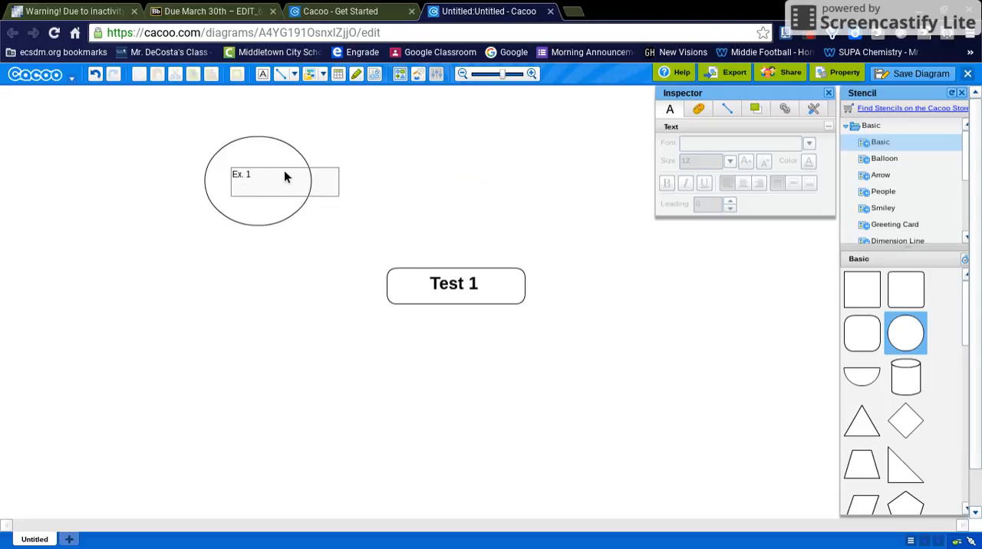
Step: Move the "Ex. 1" text closer to the horizontal middle of the ellipse
click(268, 170)
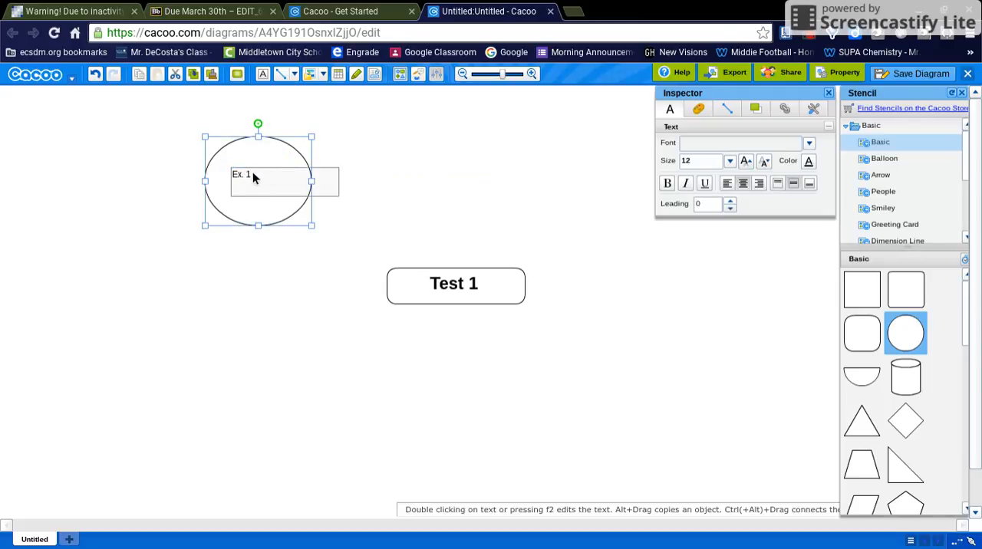
click(248, 176)
drag(247, 176, 268, 170)
click(393, 161)
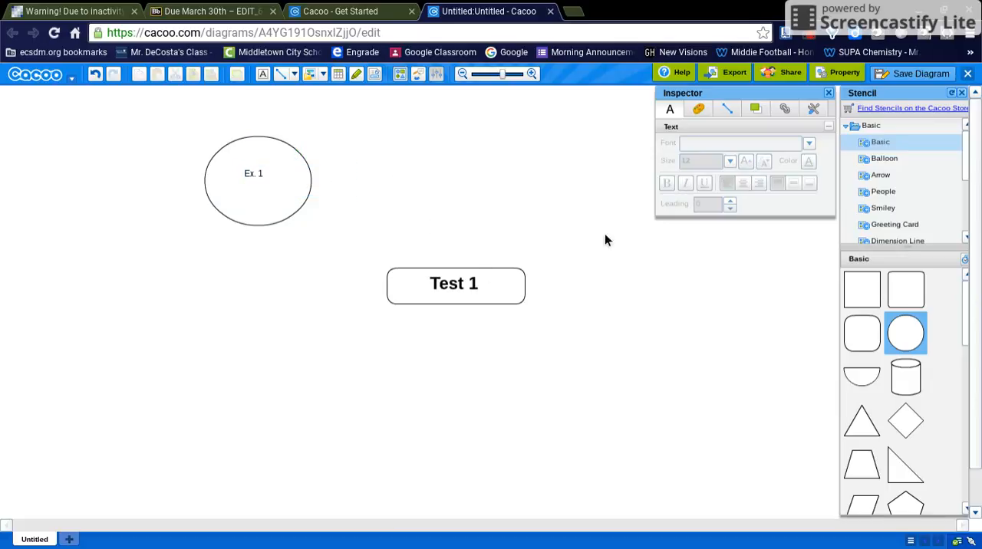
Step: Increase the connector thickness and link the rounded rectangle's top to the ellipse's bottom with a straight, normal line
click(284, 73)
click(142, 116)
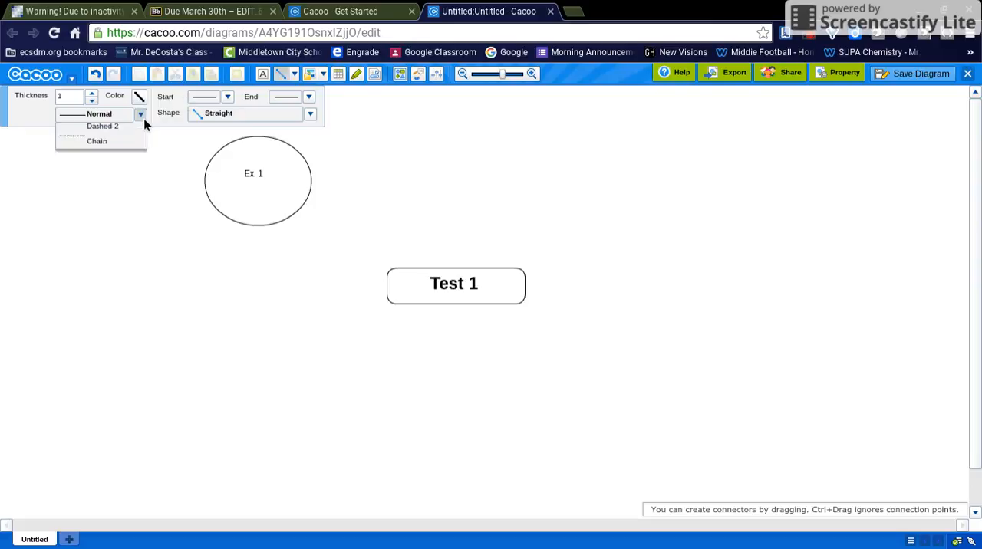
click(315, 115)
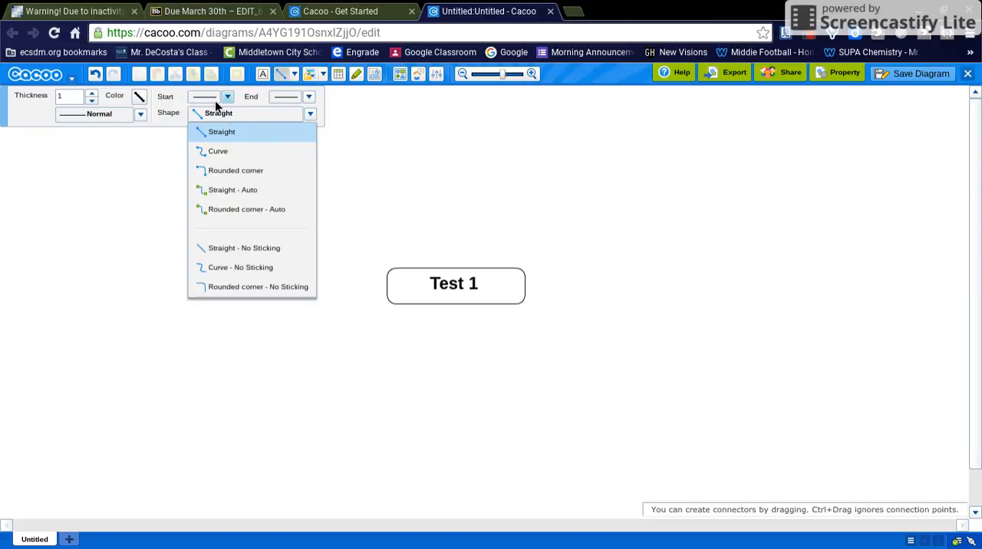
click(93, 93)
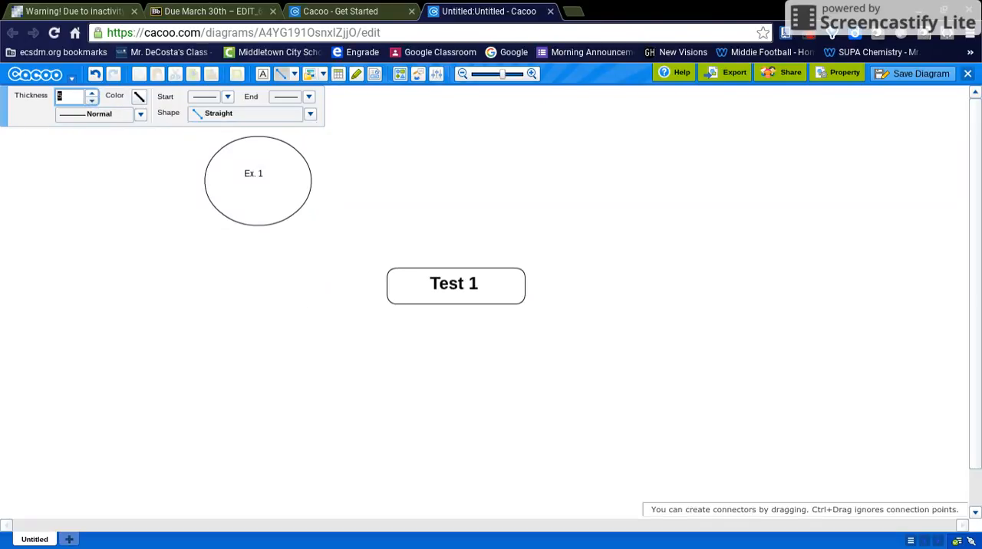
drag(455, 268, 257, 225)
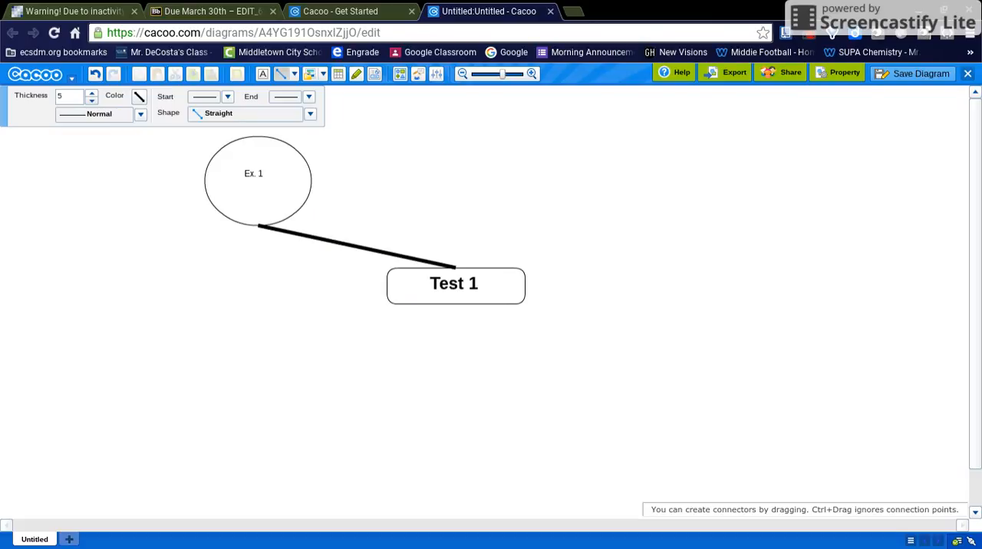
Step: Delete the rounded rectangle, the connector, the ellipse and both text labels to clear the canvas
click(469, 274)
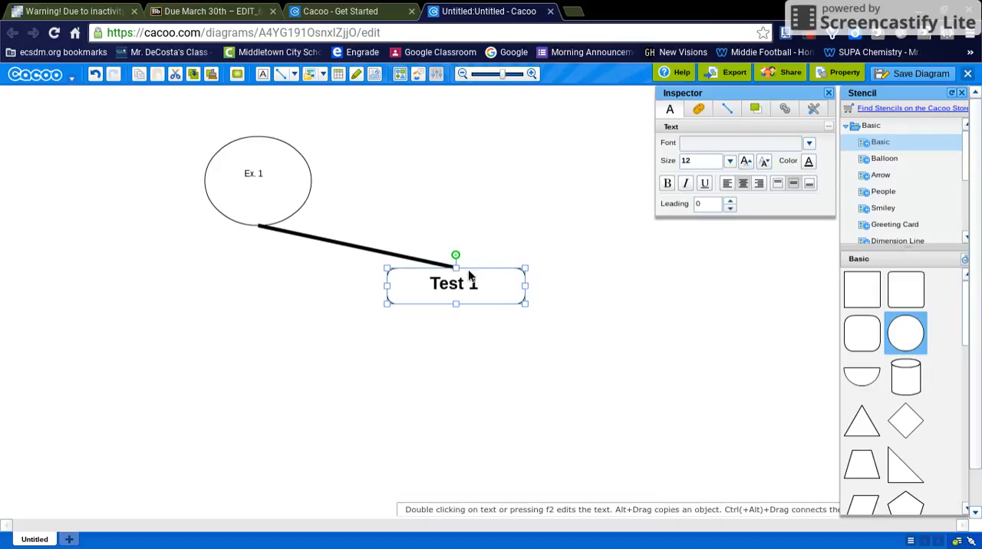
key(Delete)
click(465, 279)
key(Delete)
click(438, 265)
key(Delete)
click(297, 208)
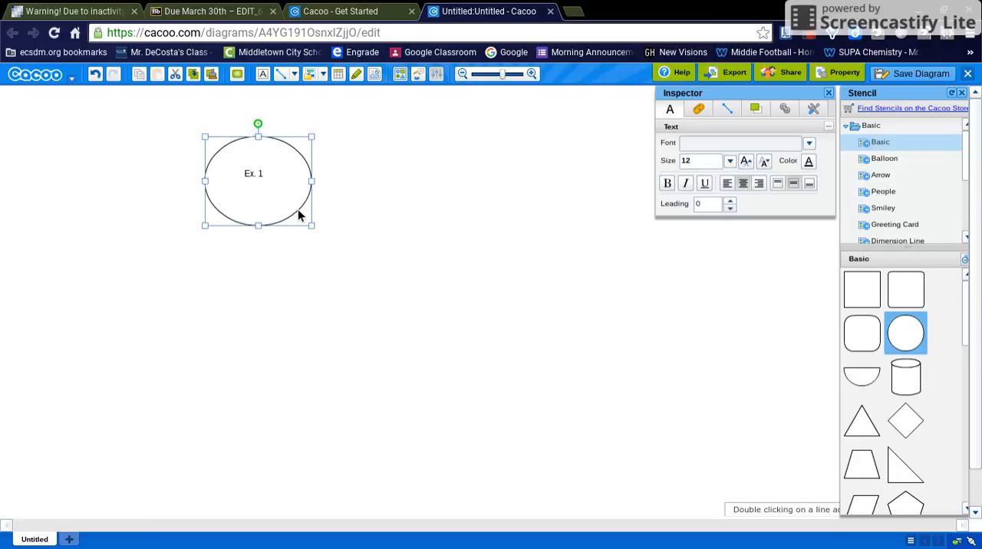
key(Delete)
click(261, 174)
key(Delete)
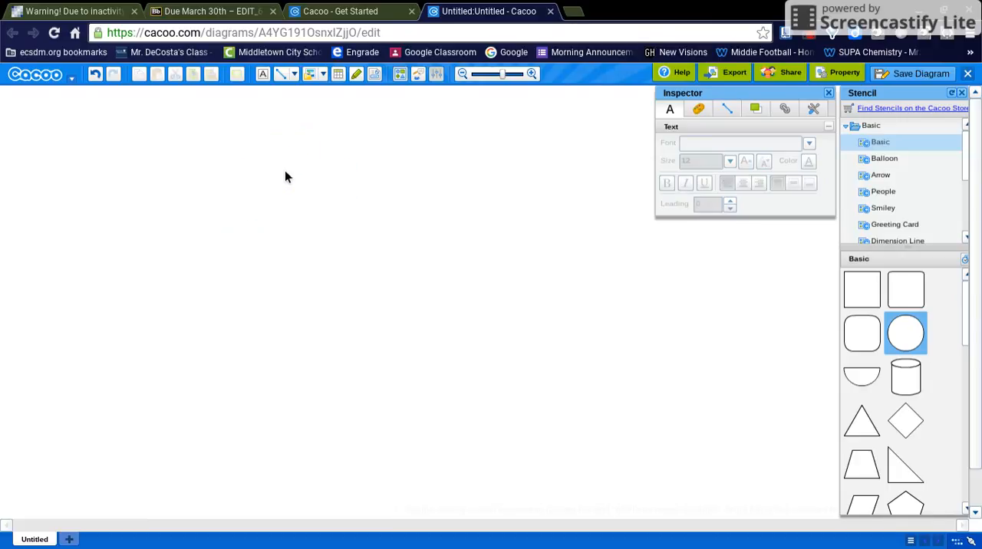
Step: Look through the Wire Frame, Sitemap and Flowchart templates, and insert the Mind Map template from the Mind Map category
click(376, 75)
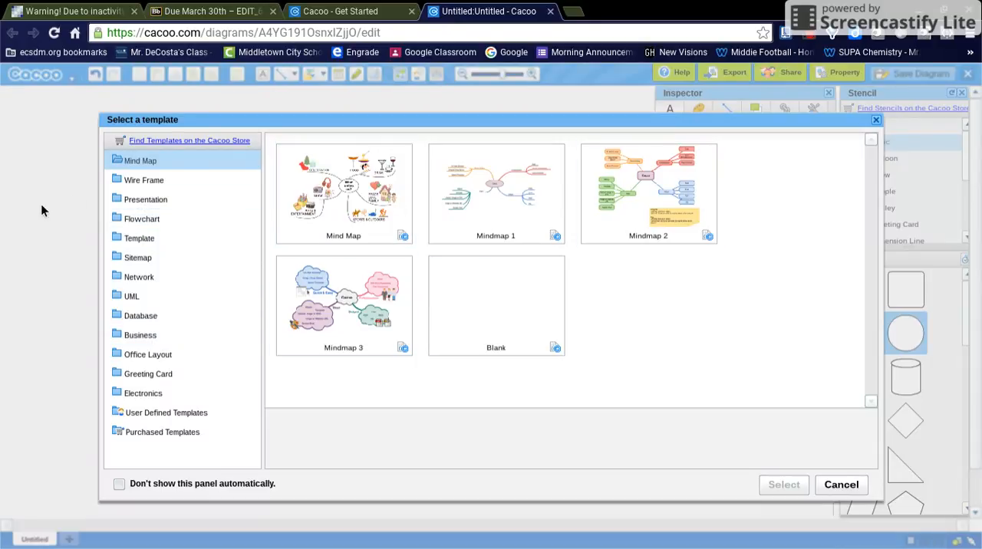
click(138, 182)
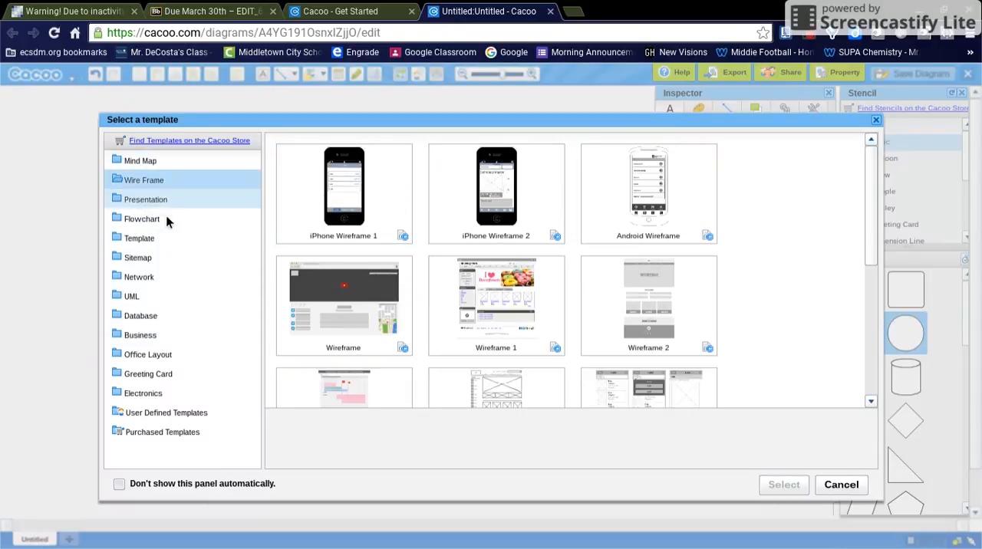
scroll(326, 295, down, 1)
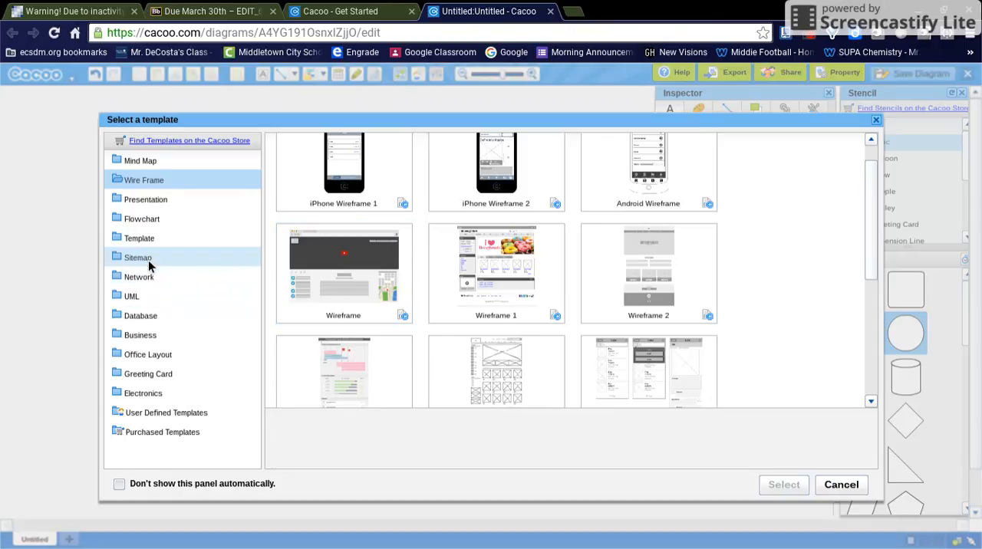
click(149, 261)
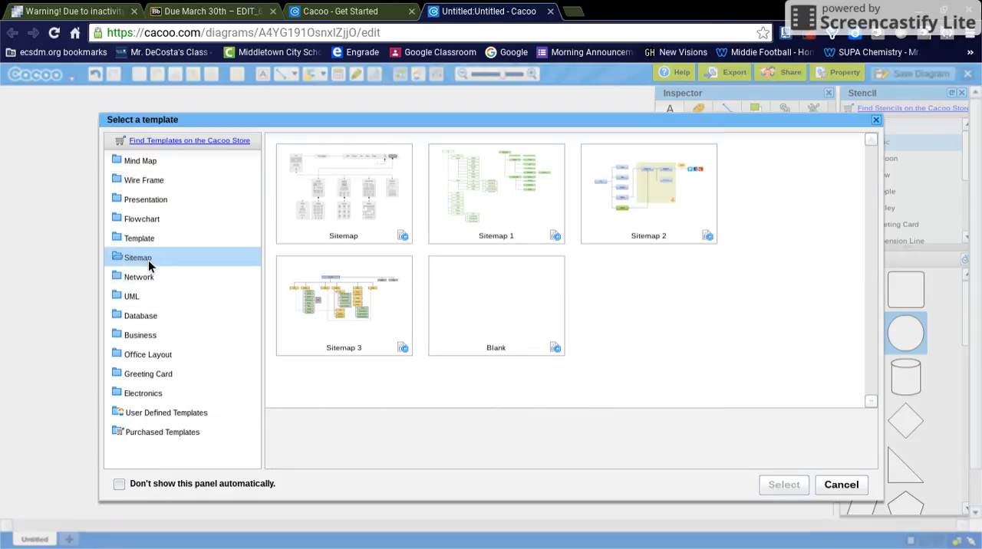
click(151, 221)
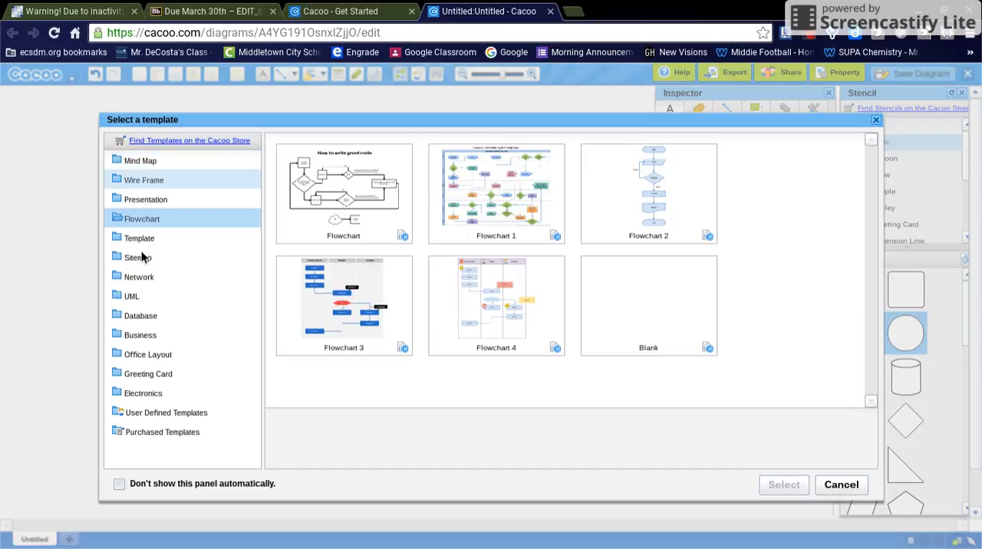
click(159, 166)
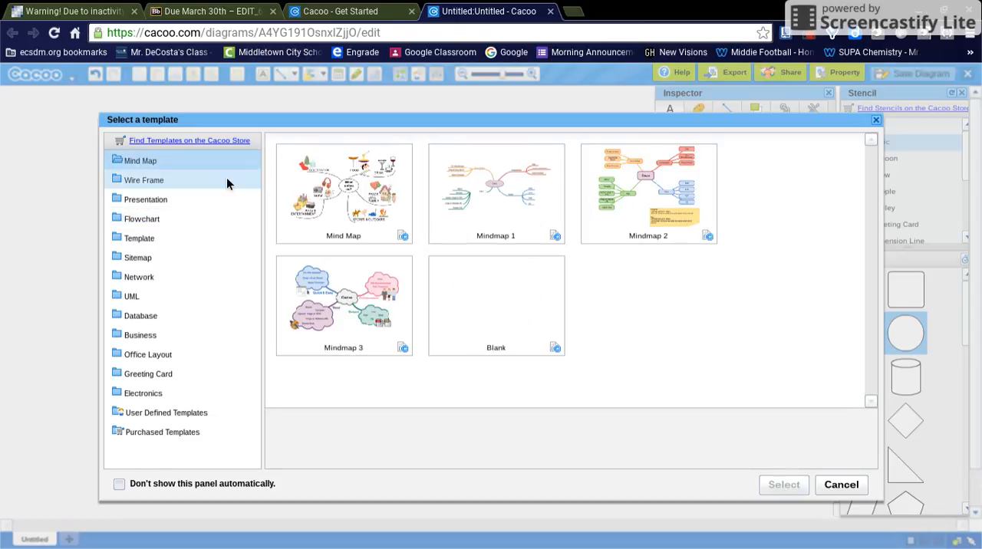
double_click(348, 196)
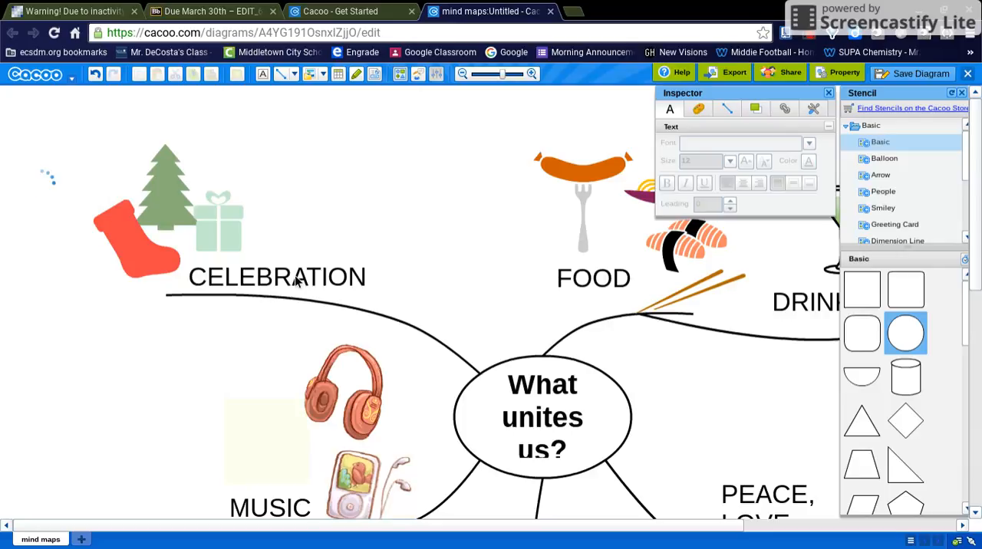
Step: Select the CELEBRATION text within its grouped branch of the mind map
click(310, 282)
click(313, 282)
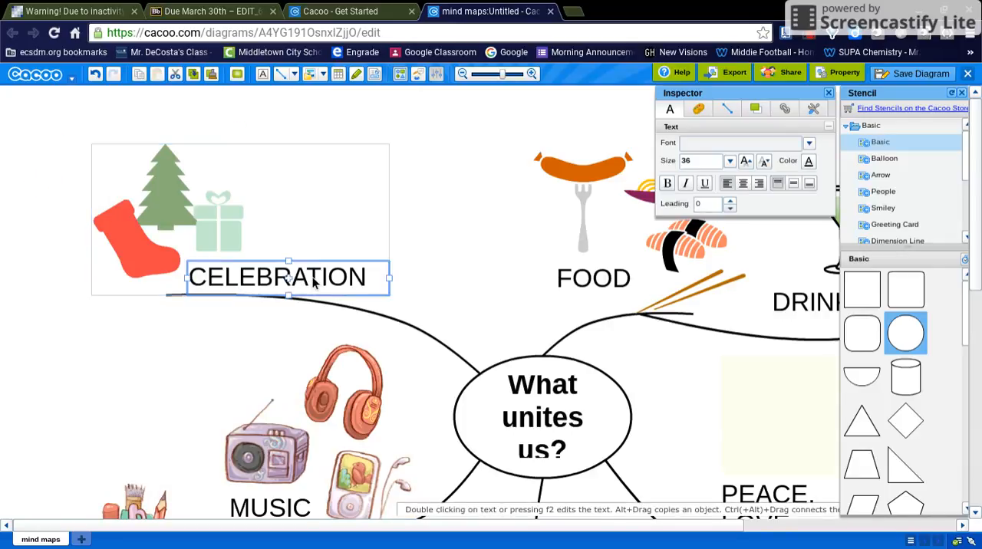